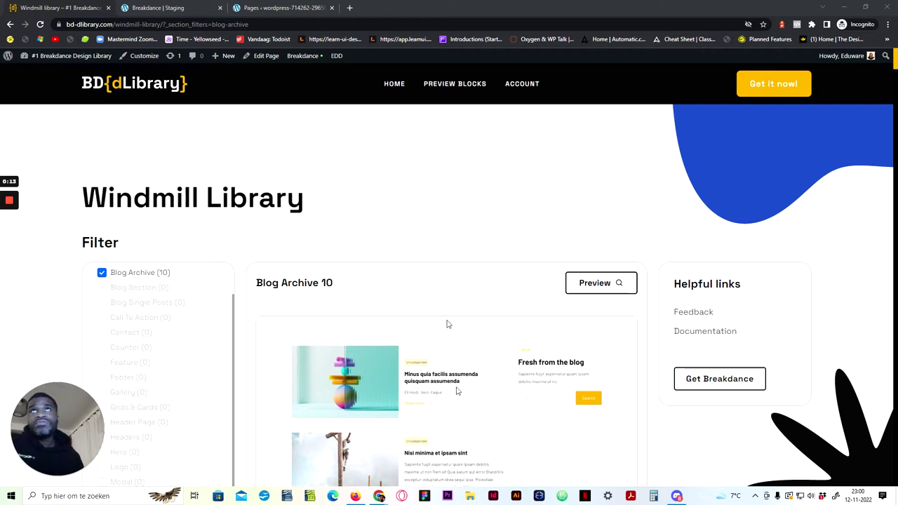
# Check the Staging editor, then scroll the Windmill library's Blog Archive list to Blog Archive 6
pyautogui.click(194, 7)
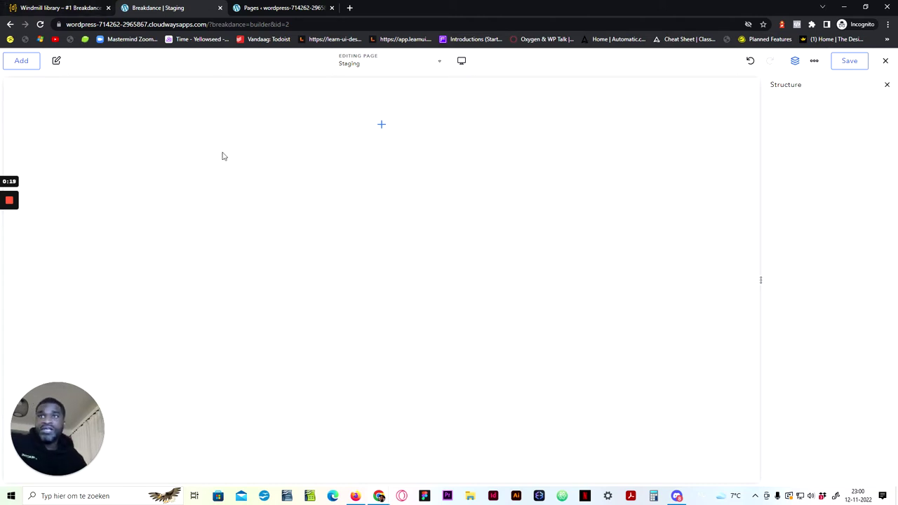
pyautogui.hotkey('ctrl', 'shift', 'Tab')
pyautogui.scroll(-2, 258, 199)
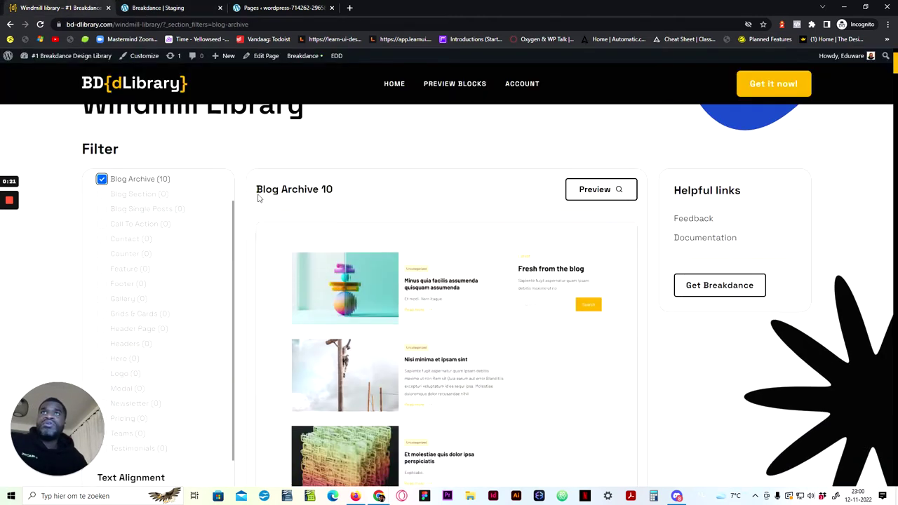
pyautogui.scroll(-10, 257, 199)
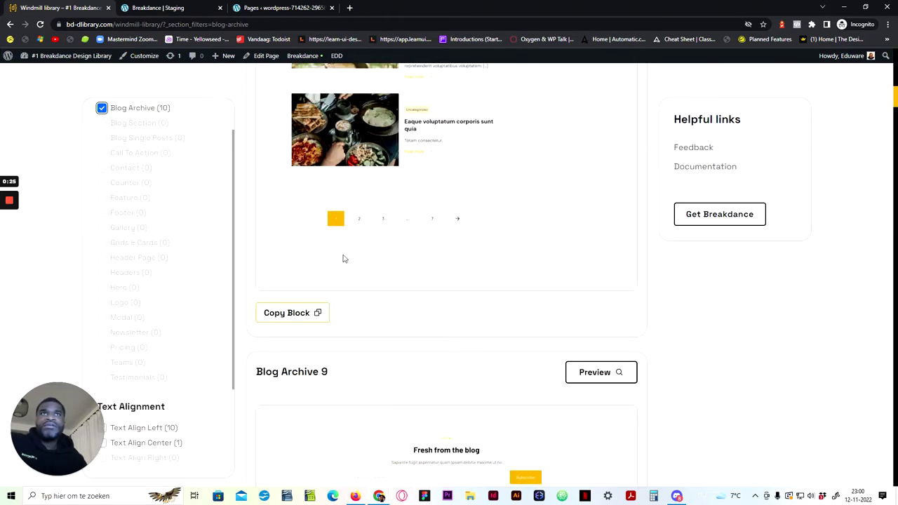
pyautogui.scroll(-15, 483, 349)
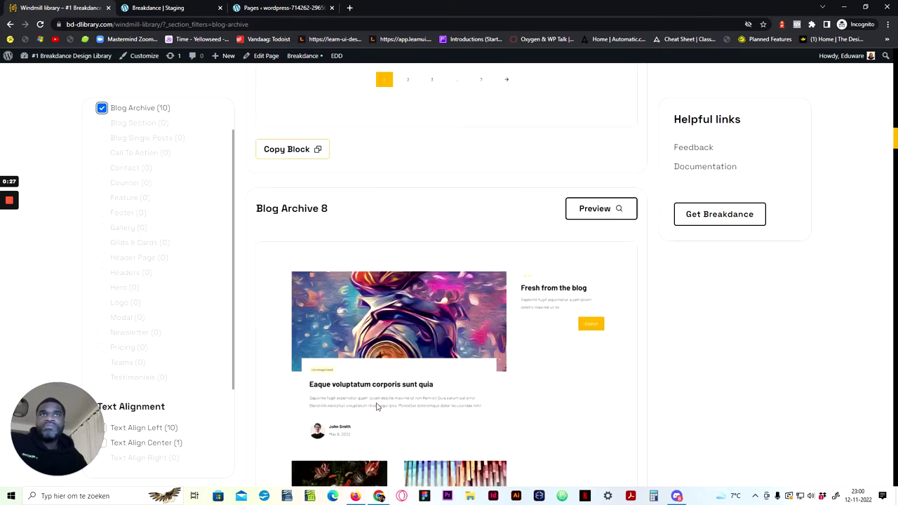
pyautogui.scroll(-15, 376, 407)
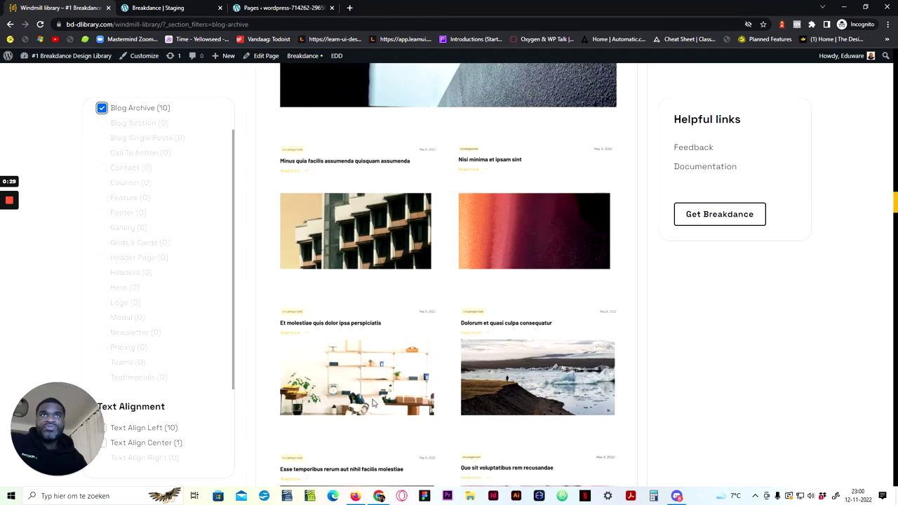
pyautogui.scroll(-10, 372, 402)
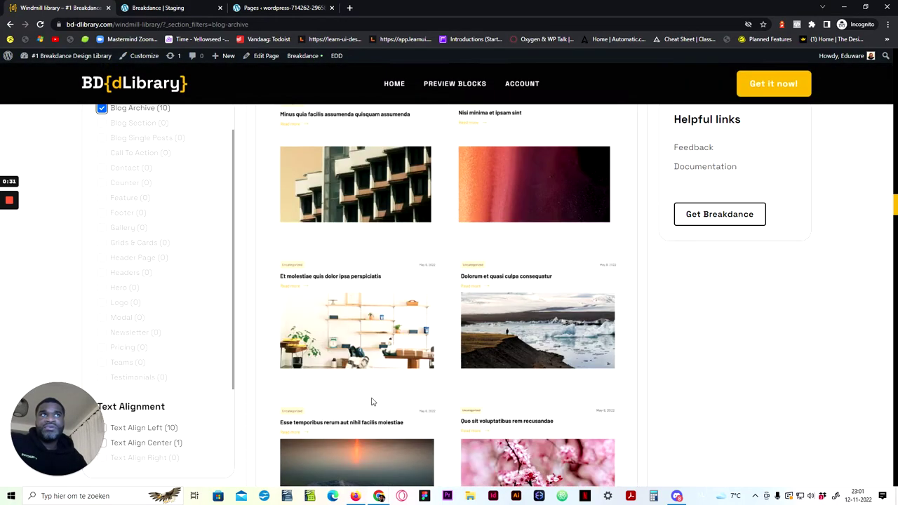
pyautogui.scroll(-15, 372, 401)
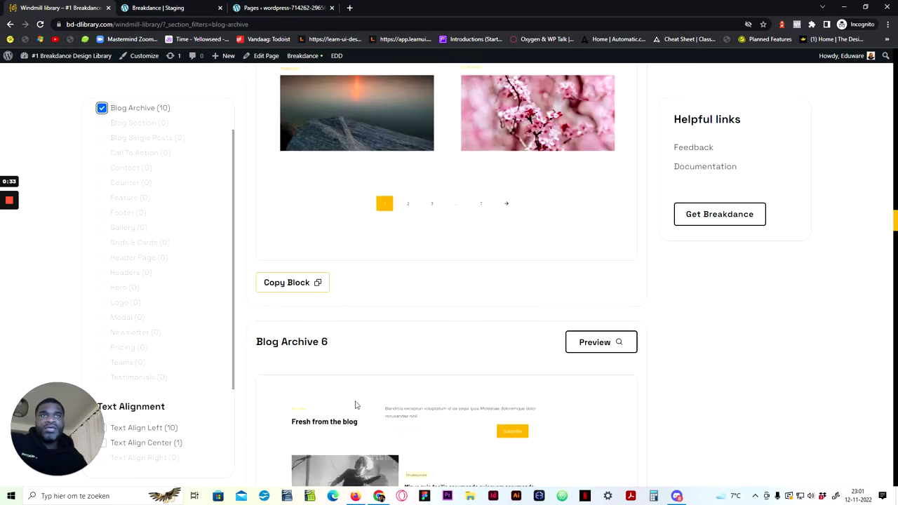
pyautogui.scroll(15, 352, 306)
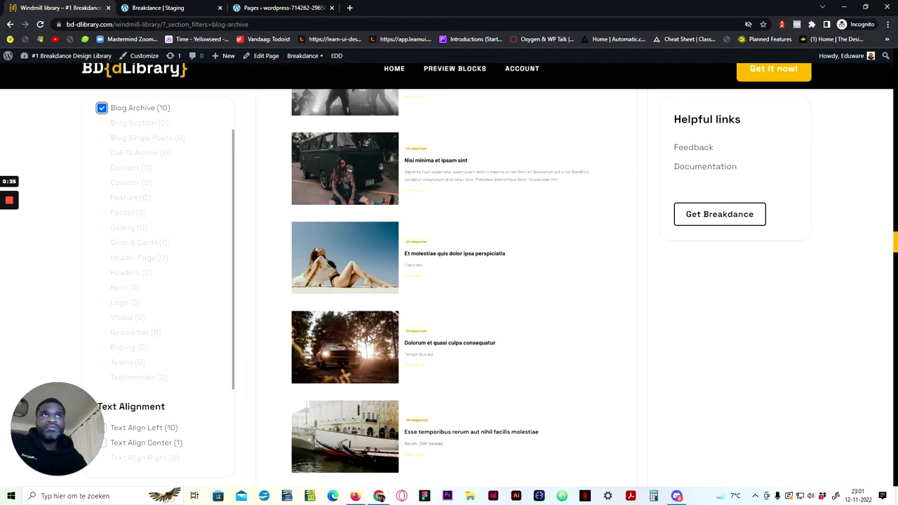
pyautogui.scroll(-13, 370, 338)
pyautogui.scroll(-3, 370, 338)
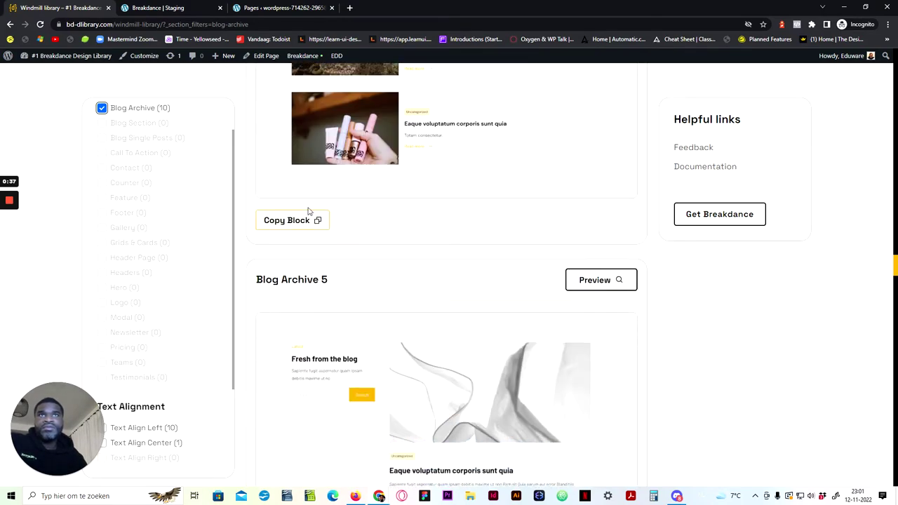
# Copy the Blog Archive 6 block and return to the Breakdance Staging page editor
pyautogui.click(301, 219)
pyautogui.scroll(1, 301, 225)
pyautogui.scroll(-10, 300, 225)
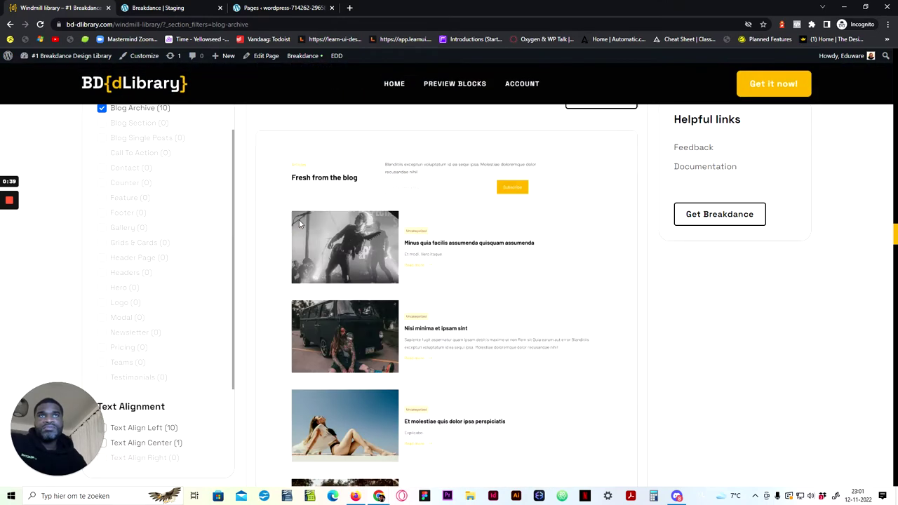
pyautogui.click(191, 5)
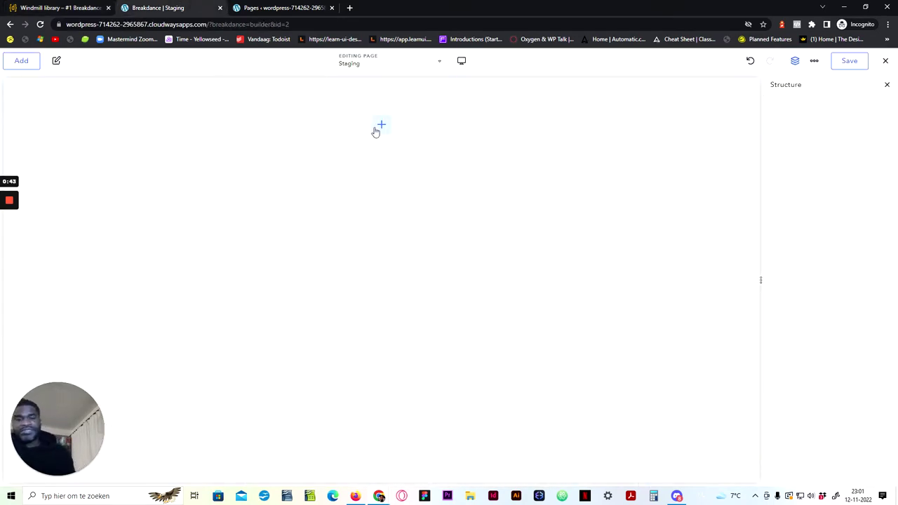
# Paste the Blog Archive 6 section onto the empty Staging canvas and glance at its context menu
pyautogui.hotkey('ctrl', 'v')
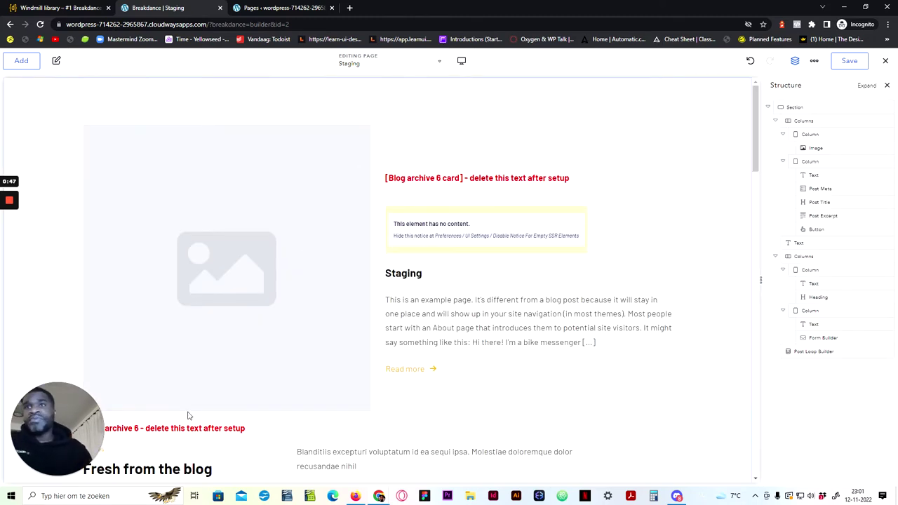
pyautogui.rightClick(475, 112)
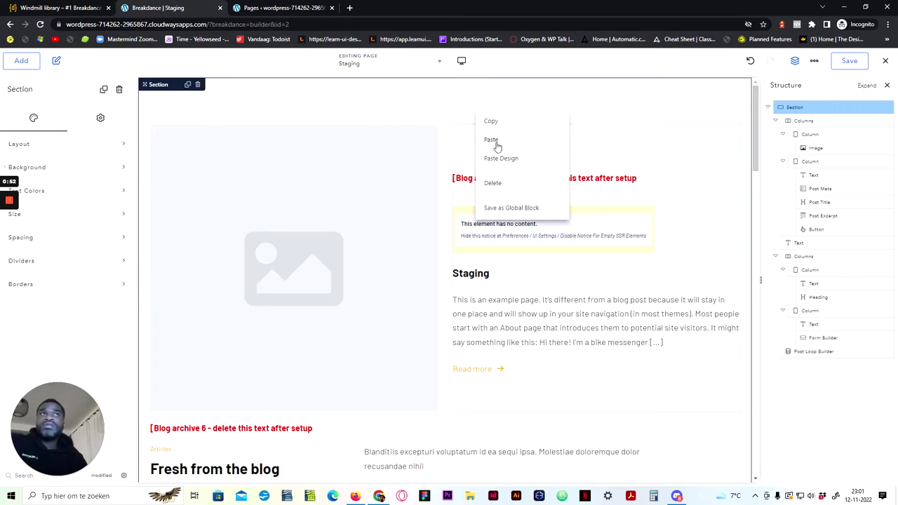
pyautogui.click(433, 96)
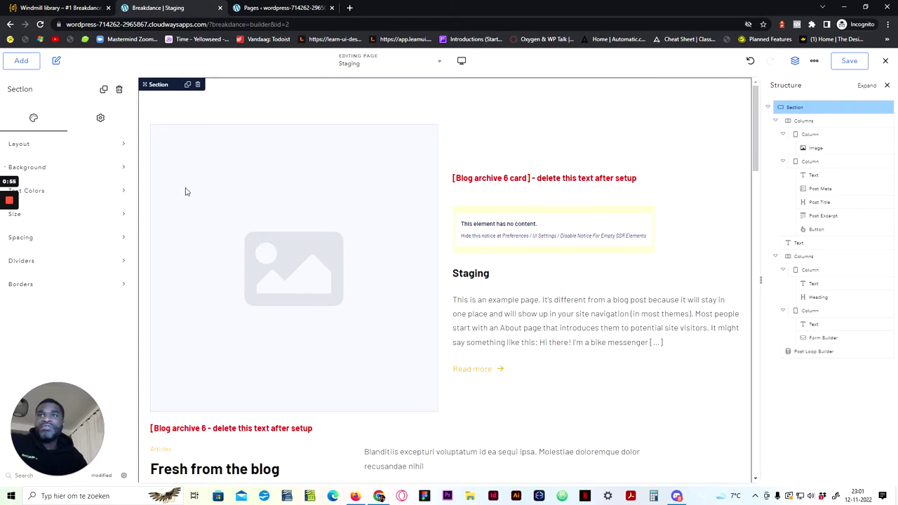
pyautogui.scroll(-6, 421, 285)
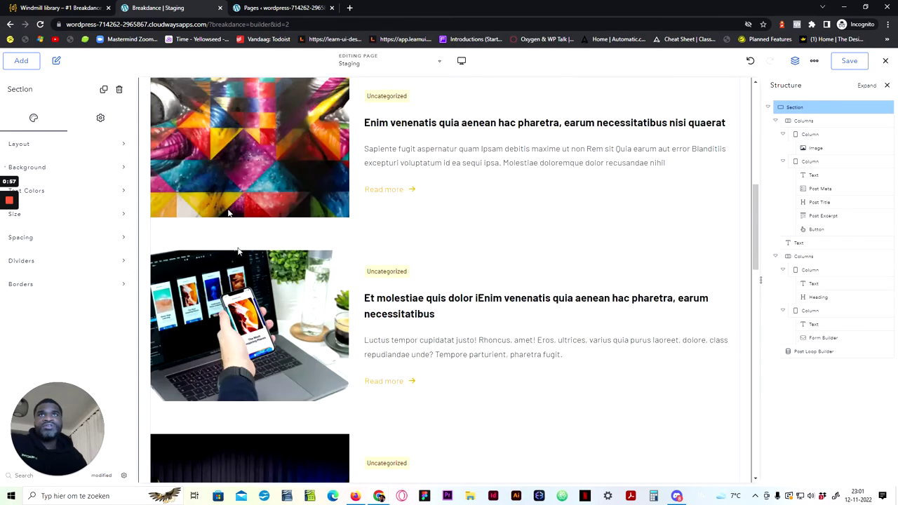
pyautogui.scroll(2, 292, 203)
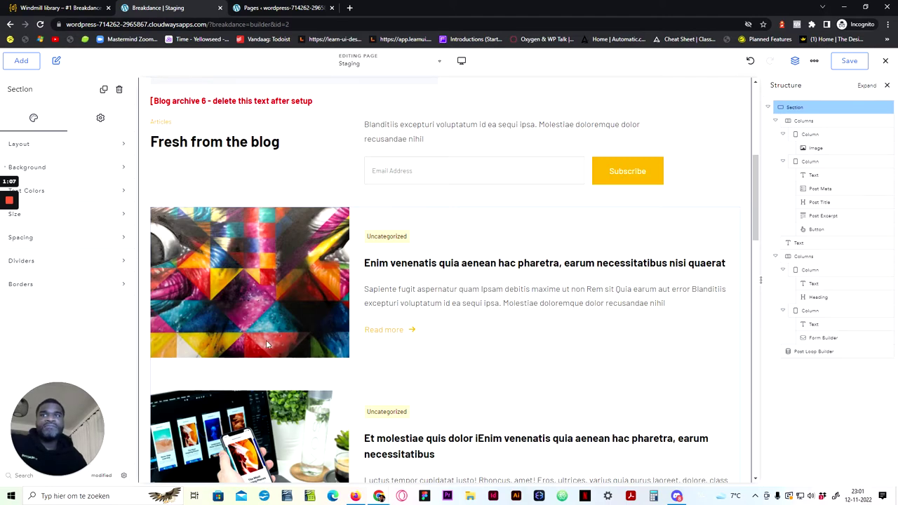
pyautogui.scroll(-3, 427, 141)
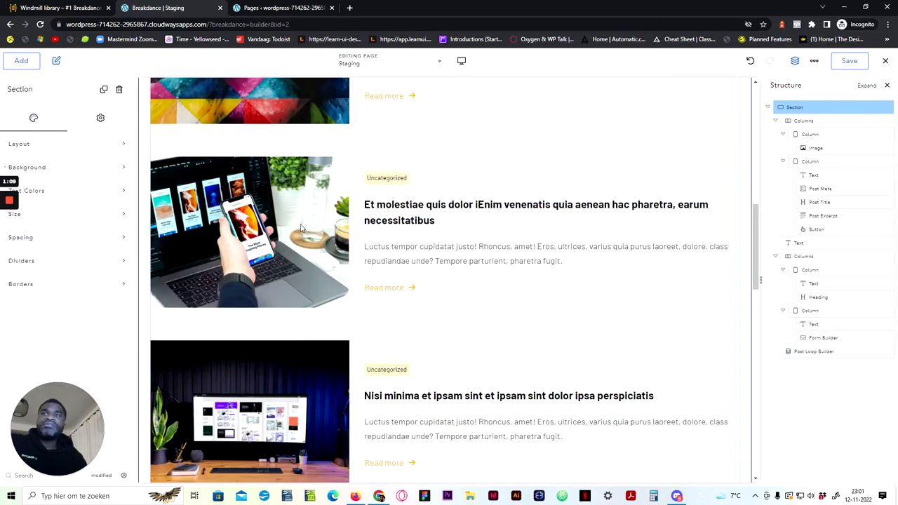
pyautogui.scroll(6, 351, 379)
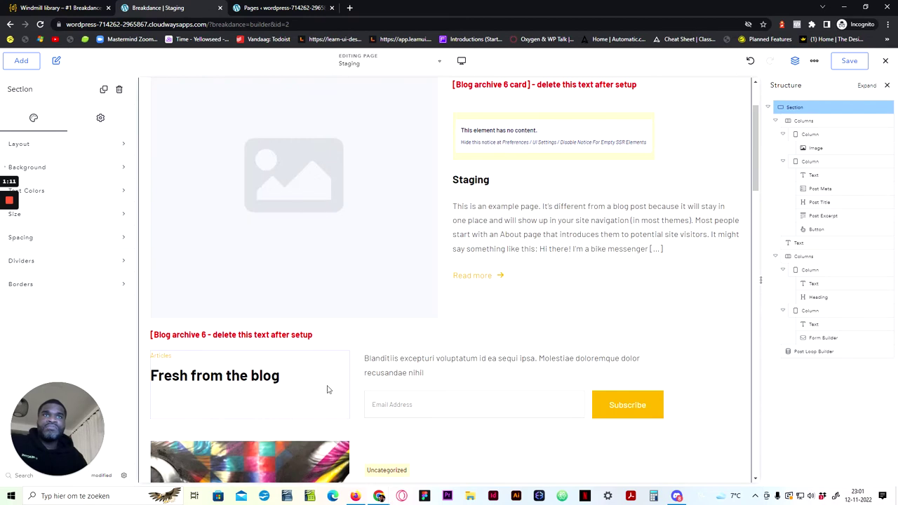
pyautogui.scroll(-3, 337, 435)
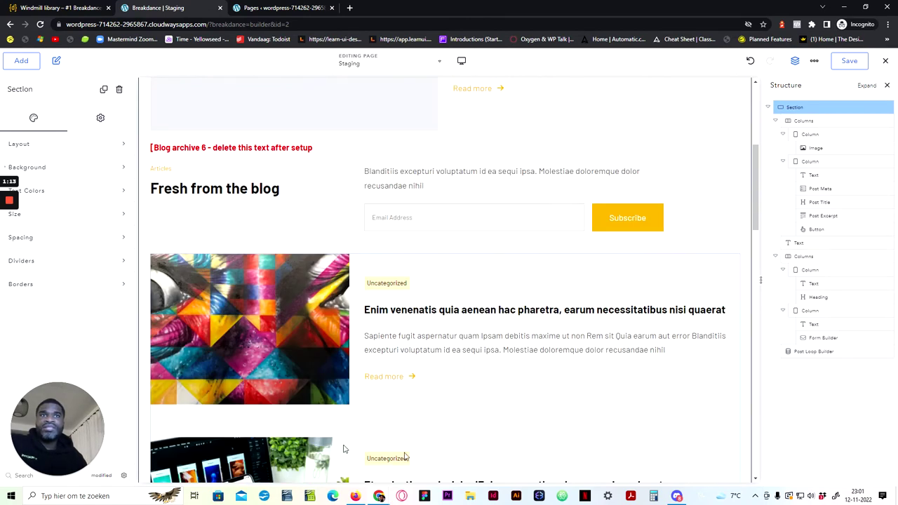
pyautogui.scroll(4, 386, 383)
pyautogui.scroll(-4, 393, 374)
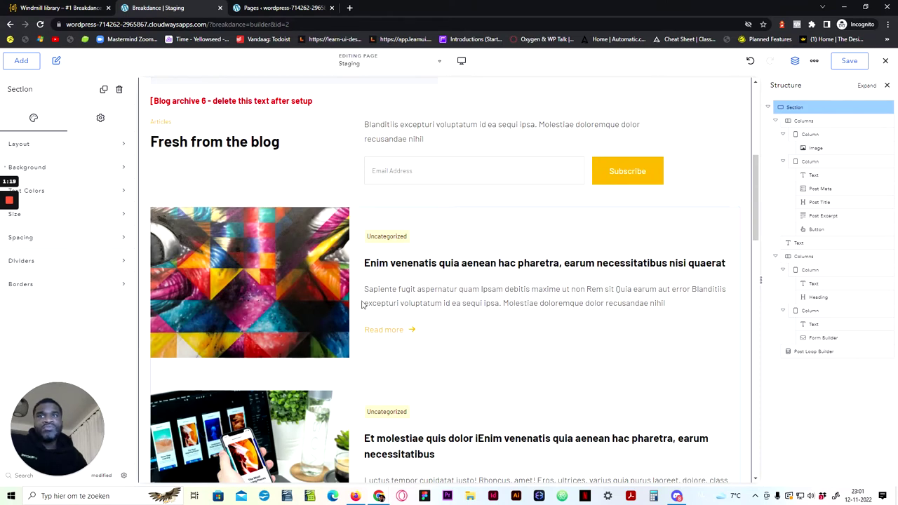
pyautogui.scroll(5, 419, 372)
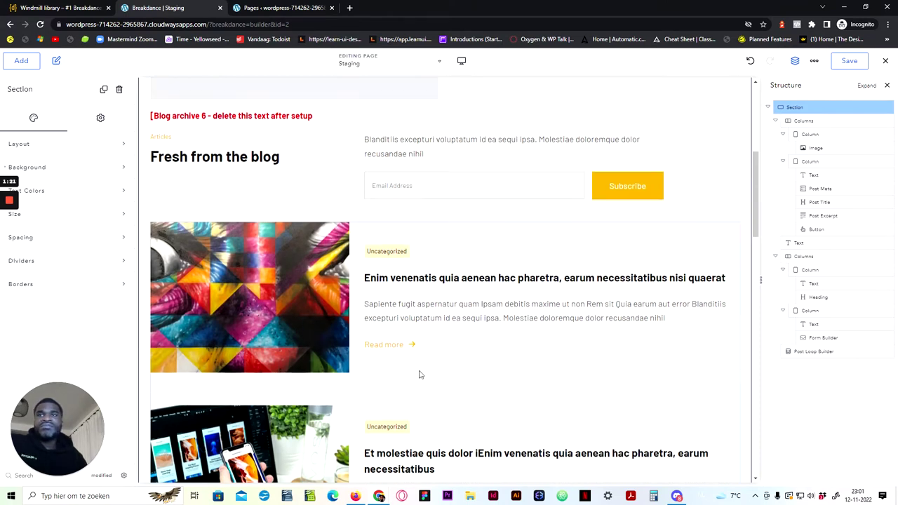
pyautogui.scroll(-2, 306, 407)
pyautogui.scroll(-3, 421, 374)
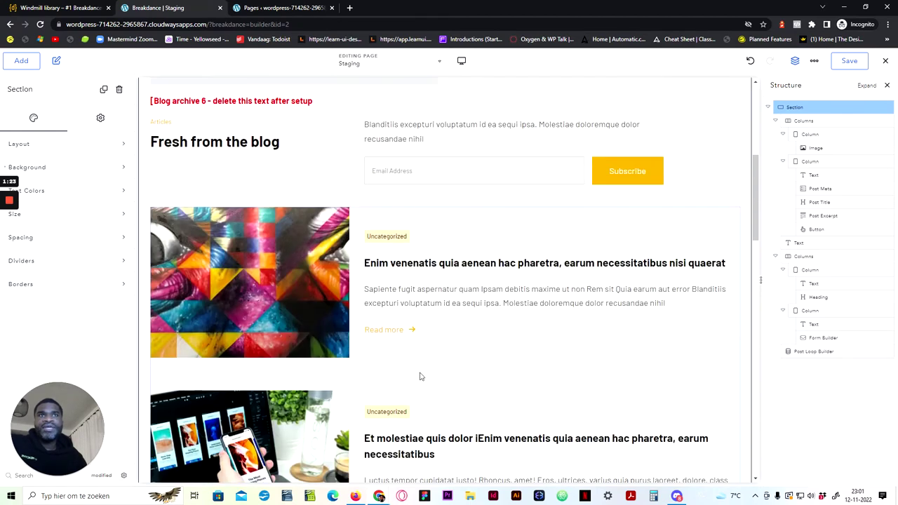
pyautogui.scroll(5, 466, 375)
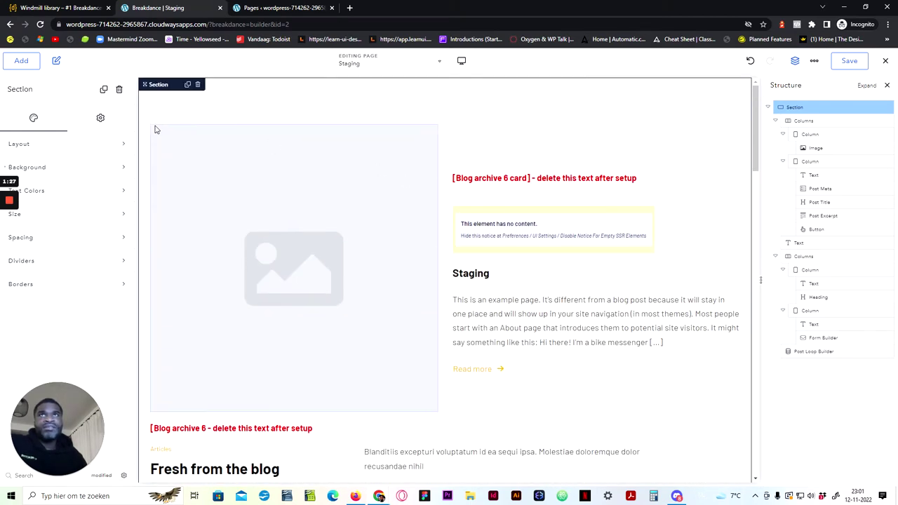
pyautogui.scroll(-2, 375, 409)
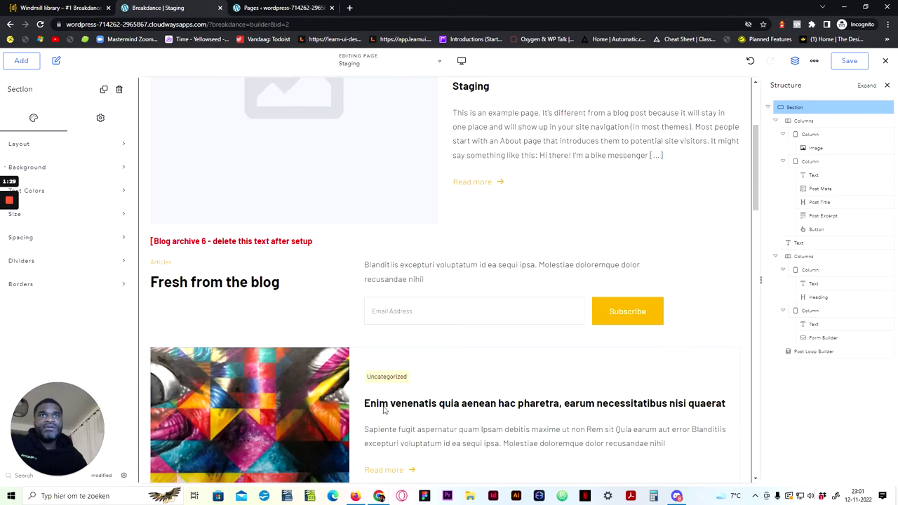
pyautogui.scroll(2, 411, 398)
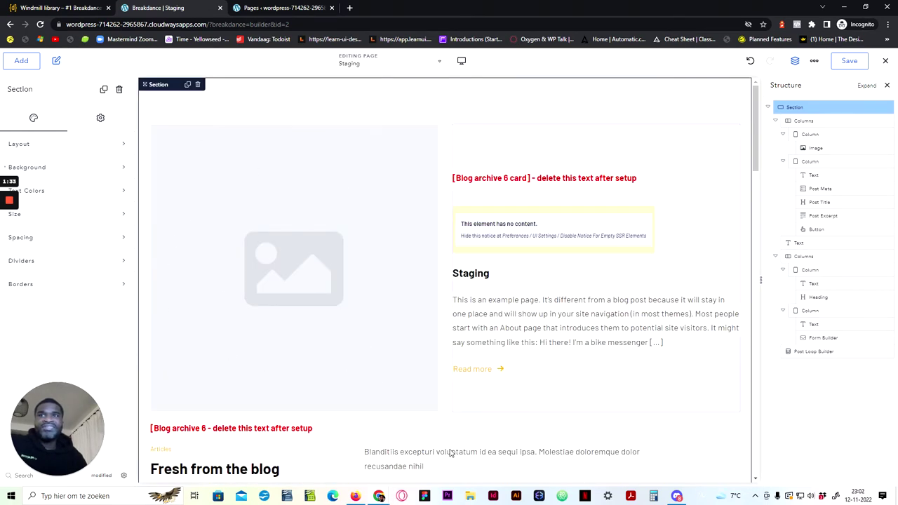
pyautogui.scroll(-4, 411, 381)
pyautogui.scroll(4, 367, 327)
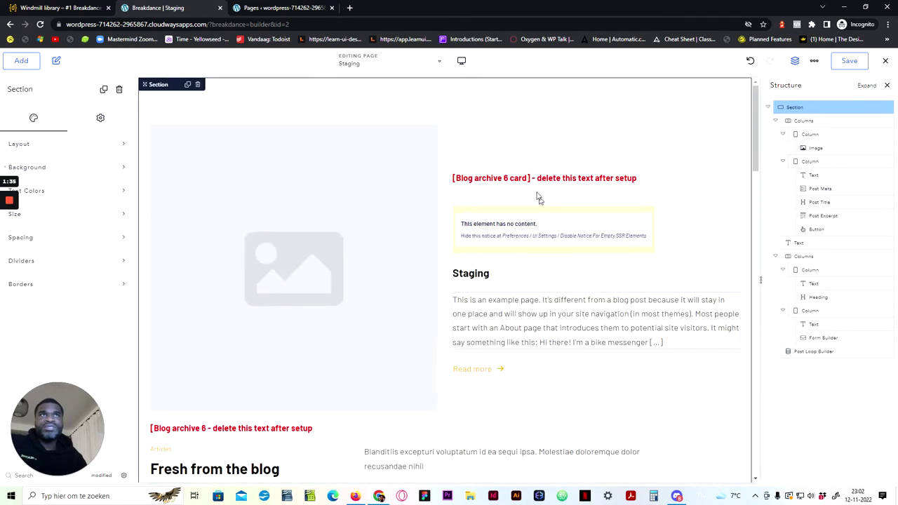
pyautogui.scroll(-4, 425, 279)
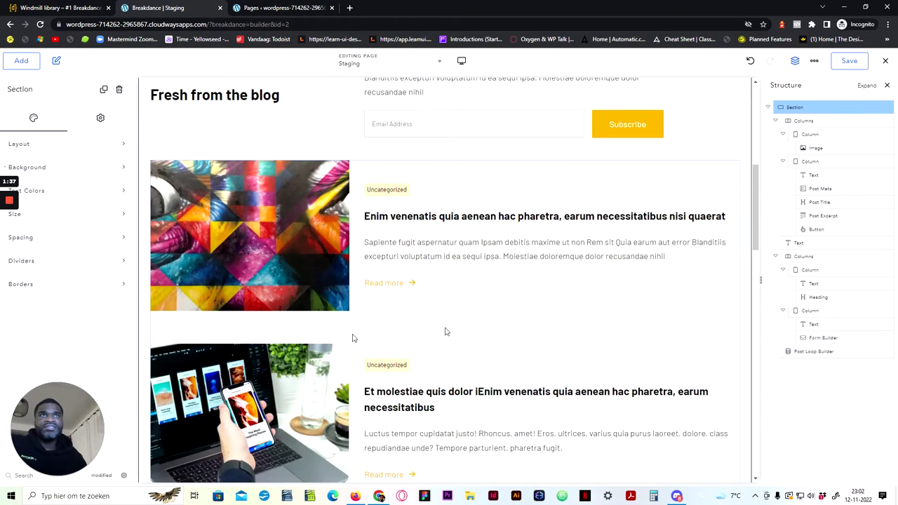
pyautogui.scroll(4, 496, 328)
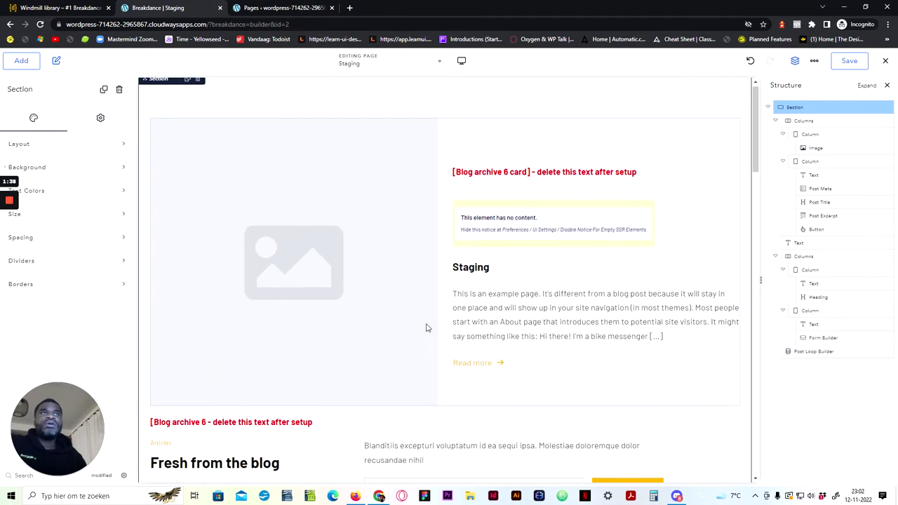
pyautogui.click(492, 181)
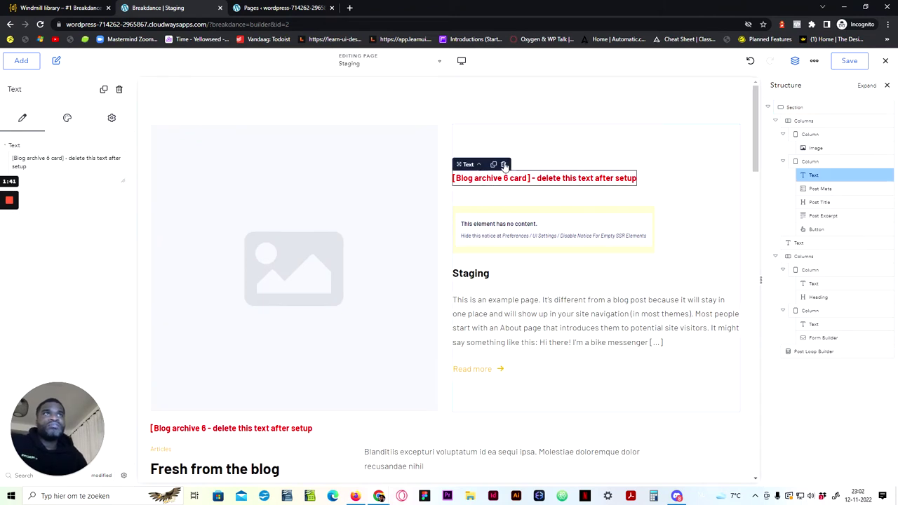
# Delete the card's red setup note and select the card's Columns container
pyautogui.click(504, 164)
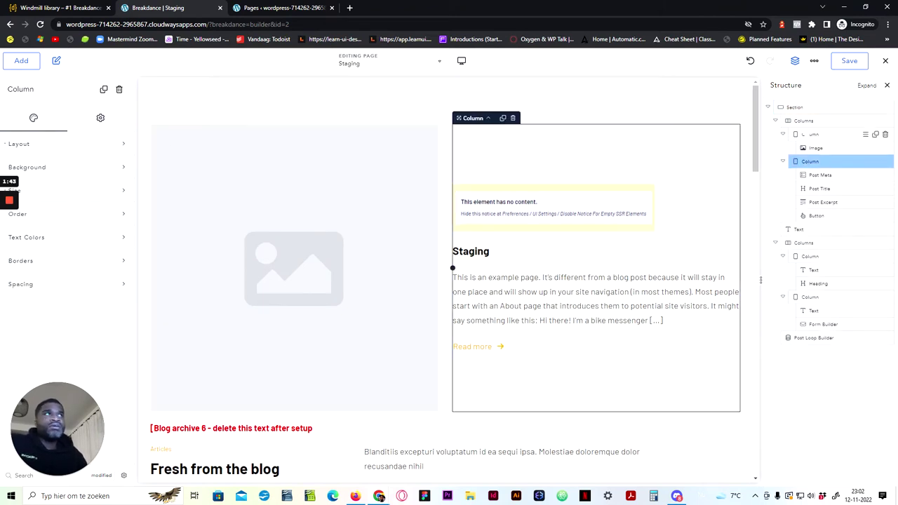
pyautogui.click(802, 121)
pyautogui.click(775, 120)
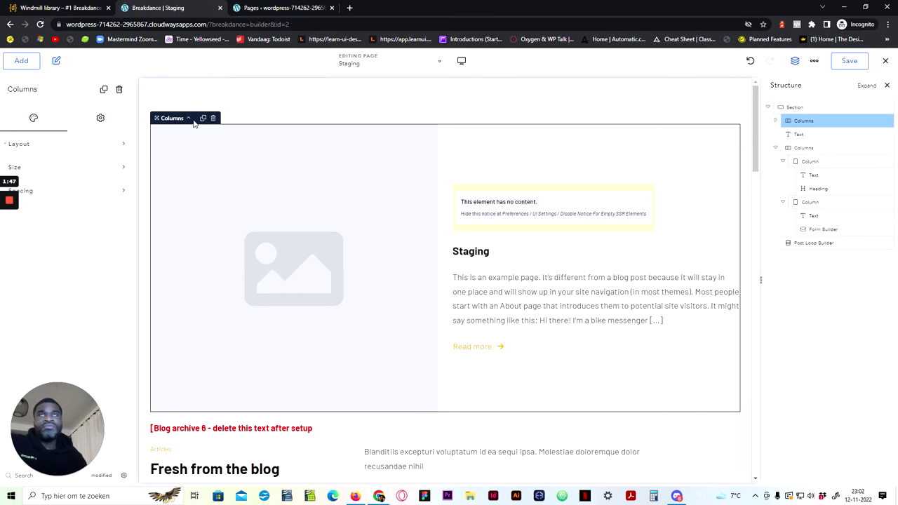
# Save the card columns as a global block named 'Archive loop test'
pyautogui.rightClick(195, 123)
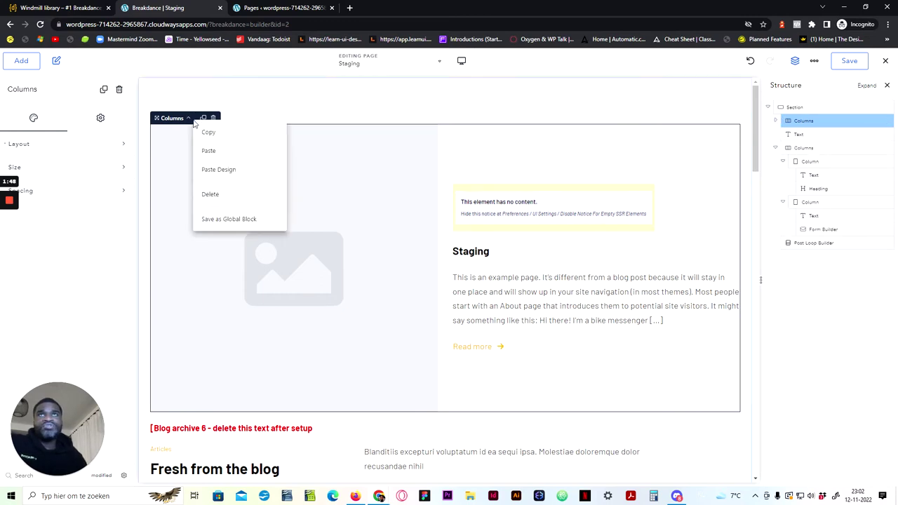
pyautogui.click(229, 219)
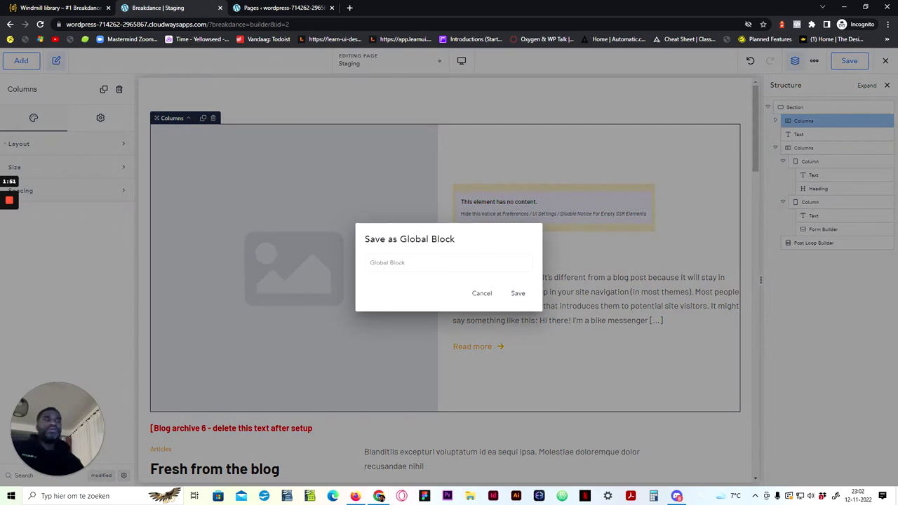
pyautogui.write('Archive loop test')
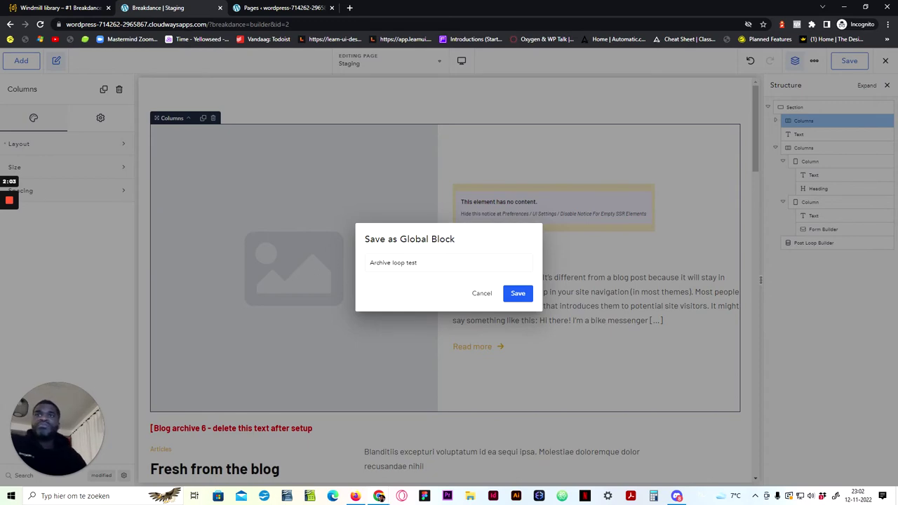
pyautogui.click(519, 295)
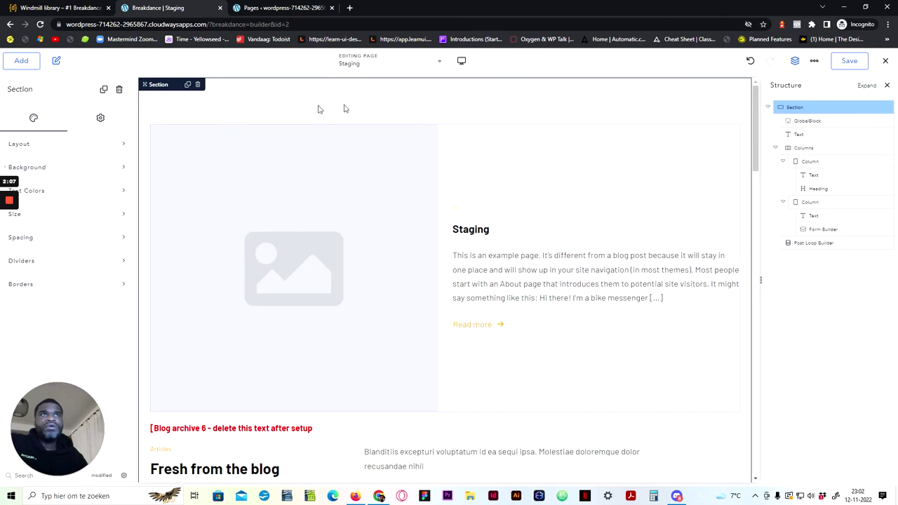
# Delete the standalone global block card and the red Blog archive 6 setup note
pyautogui.click(881, 121)
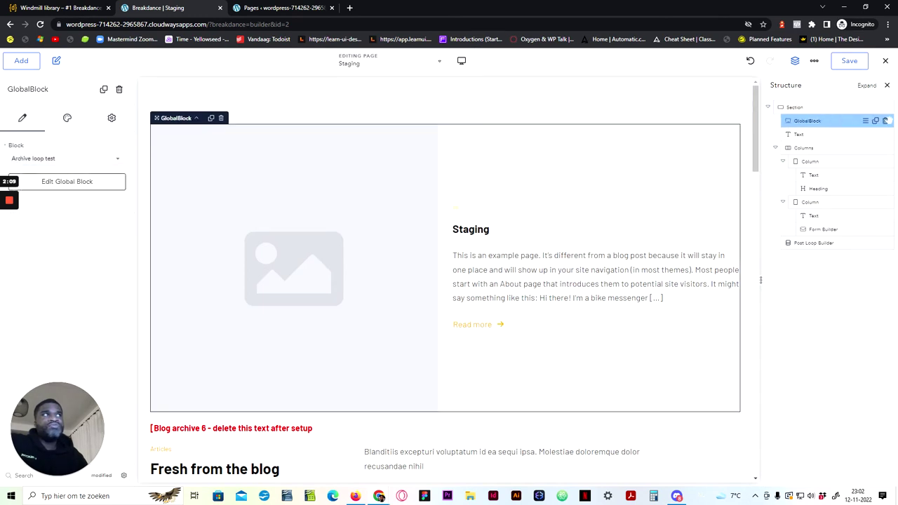
pyautogui.click(886, 121)
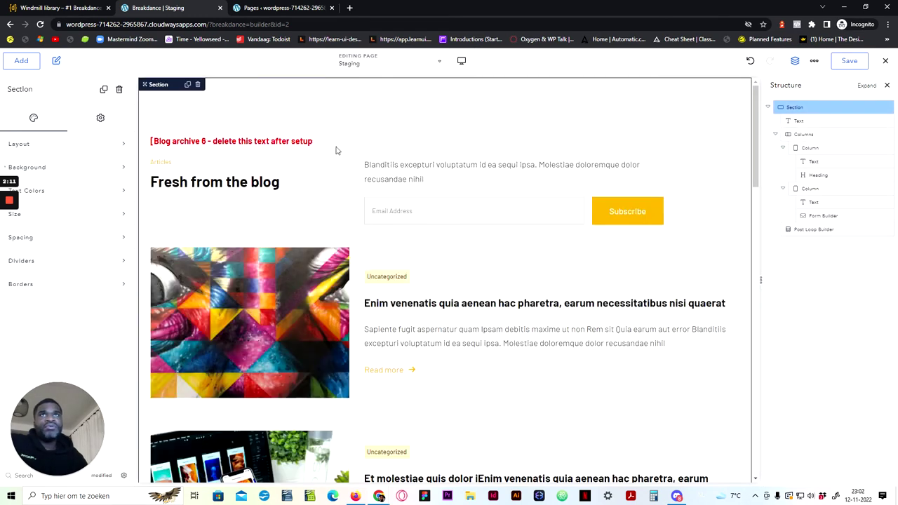
pyautogui.click(204, 138)
pyautogui.click(201, 127)
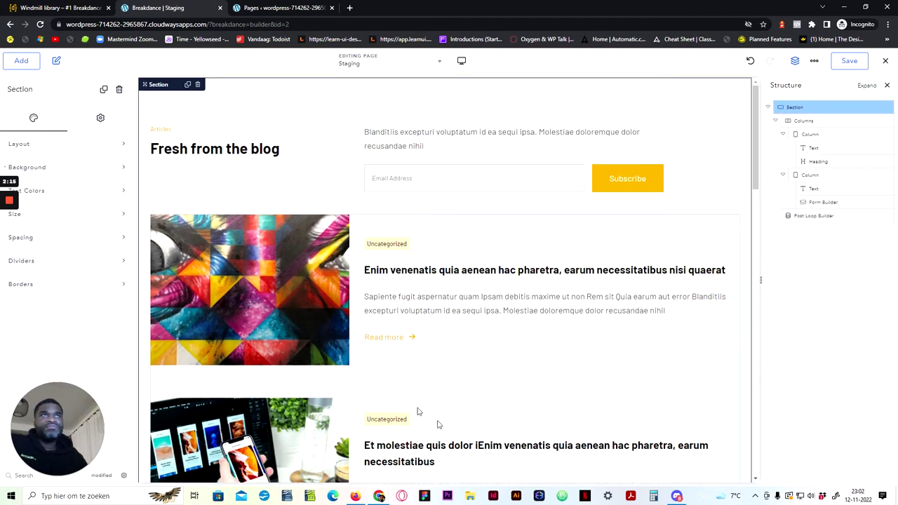
pyautogui.scroll(-3, 273, 298)
pyautogui.scroll(3, 272, 298)
# Set the post loop's repeated Global Block to 'Archive loop test'
pyautogui.click(361, 271)
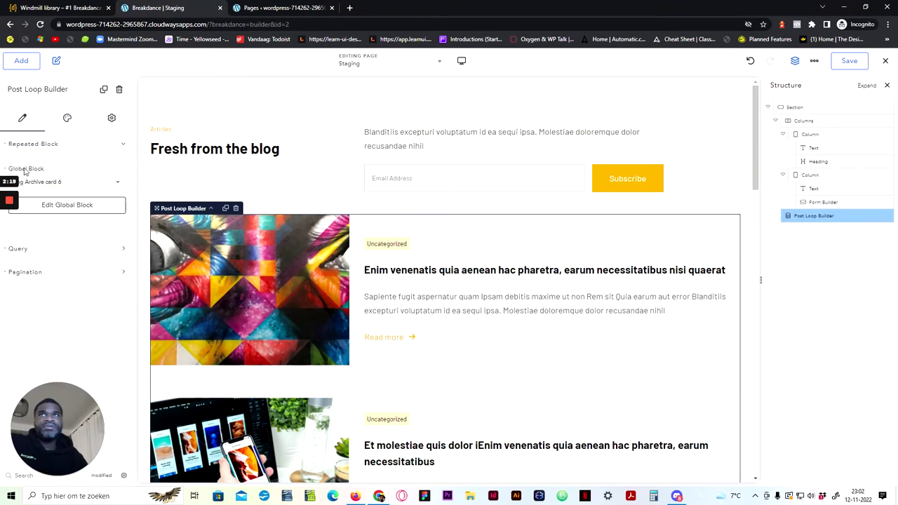
pyautogui.click(59, 183)
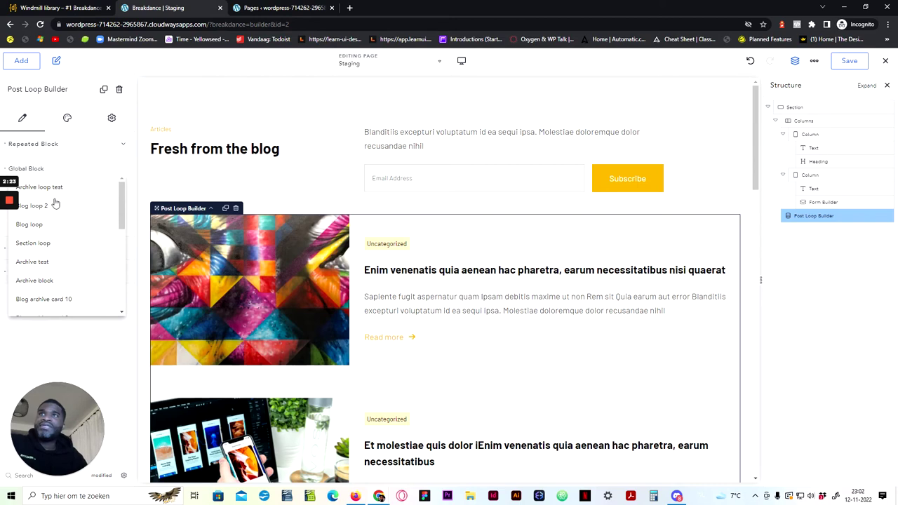
pyautogui.click(43, 191)
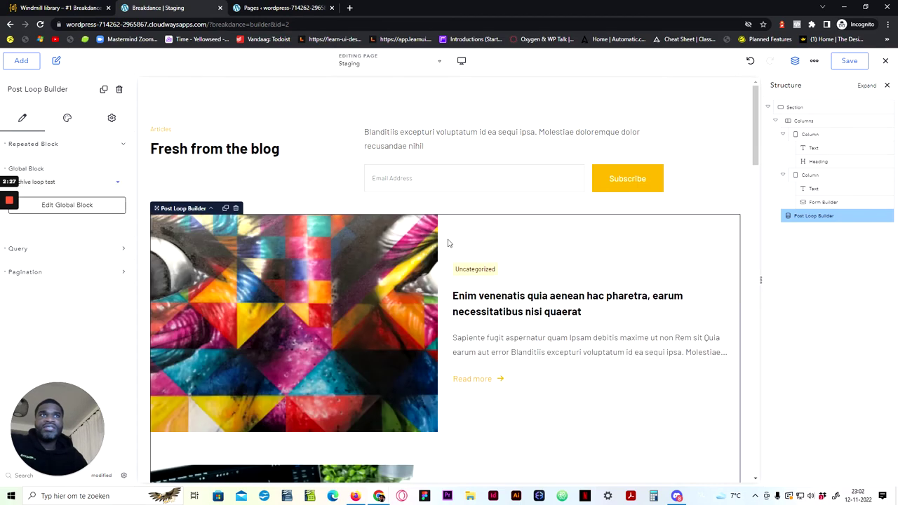
pyautogui.scroll(-15, 341, 360)
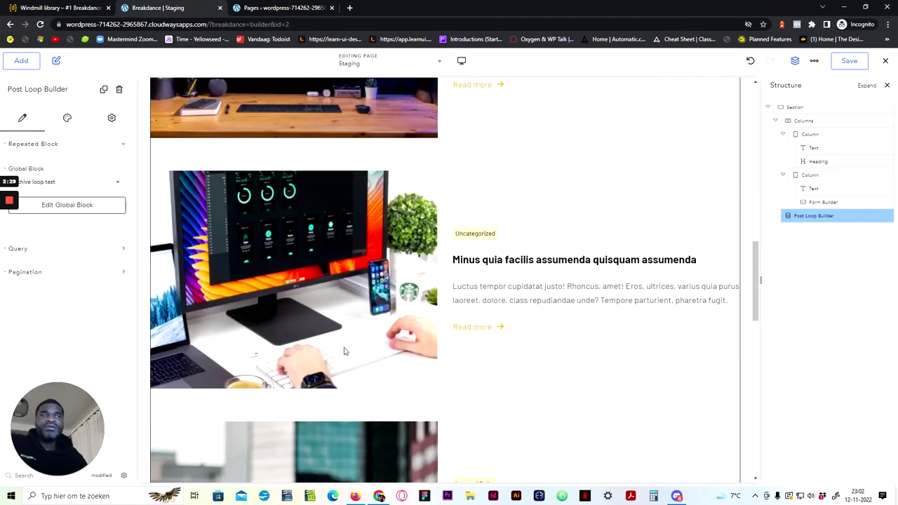
pyautogui.scroll(-8, 345, 346)
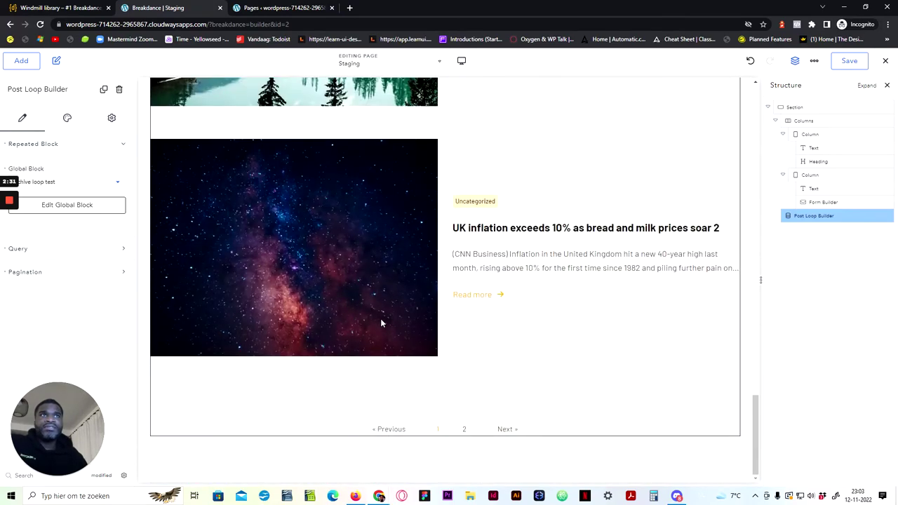
pyautogui.scroll(10, 382, 321)
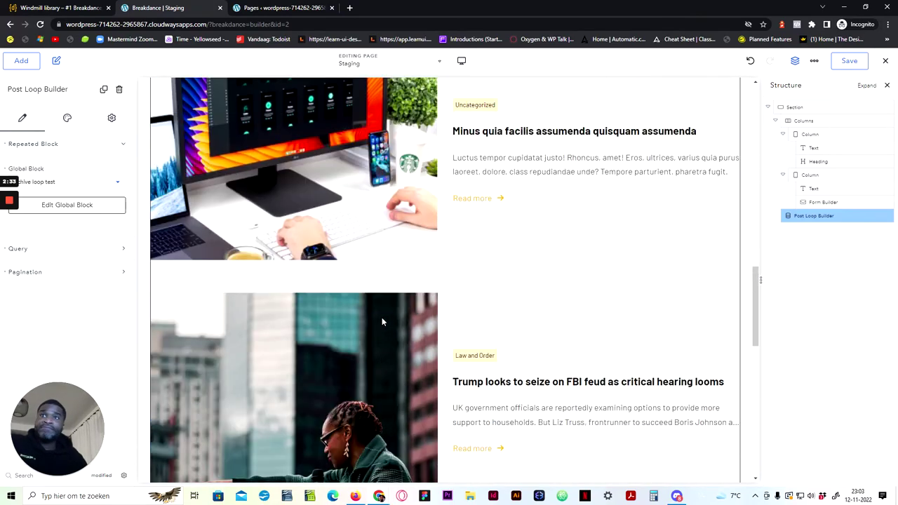
pyautogui.scroll(-9, 382, 321)
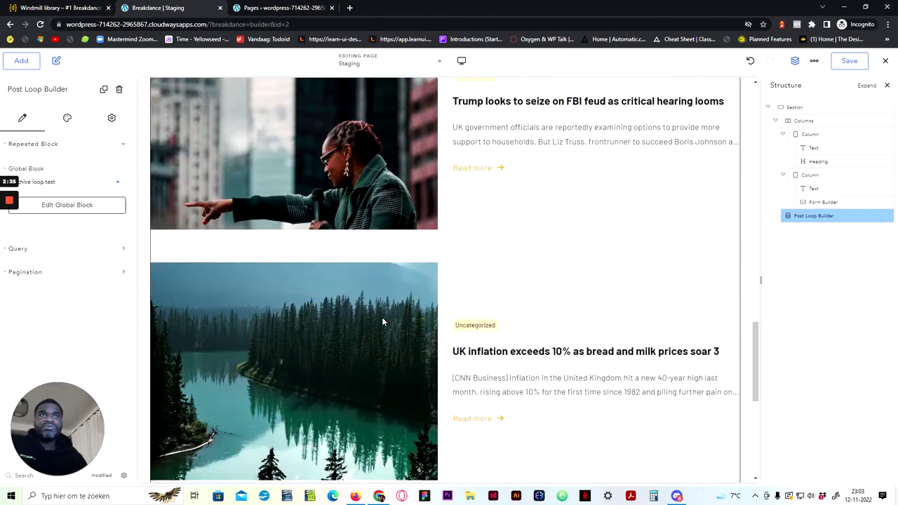
pyautogui.scroll(9, 385, 323)
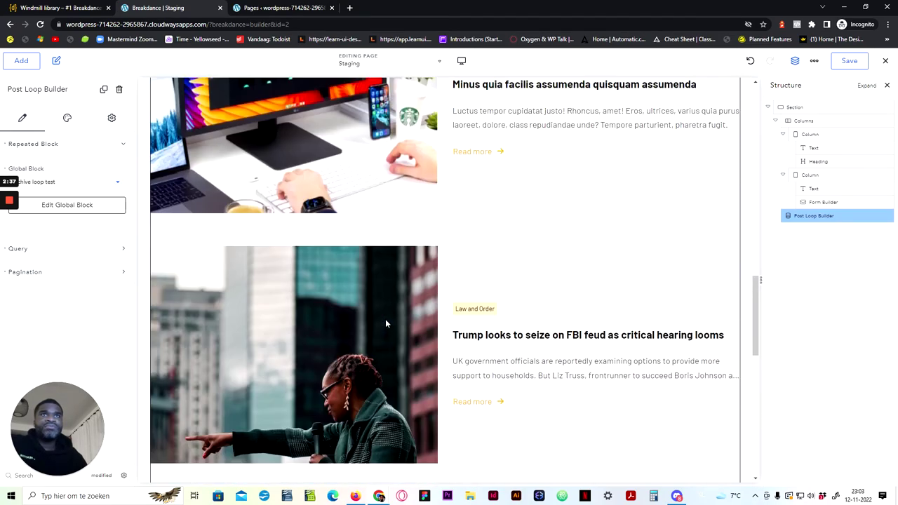
pyautogui.scroll(8, 445, 264)
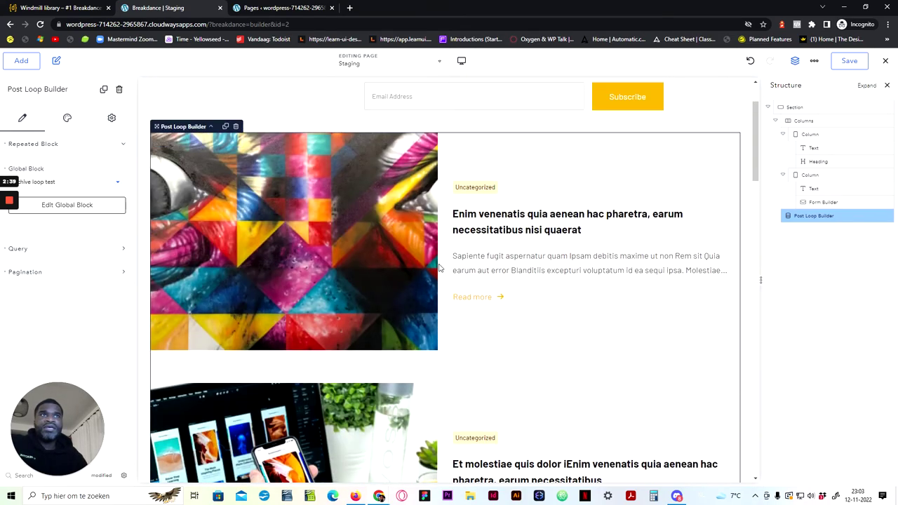